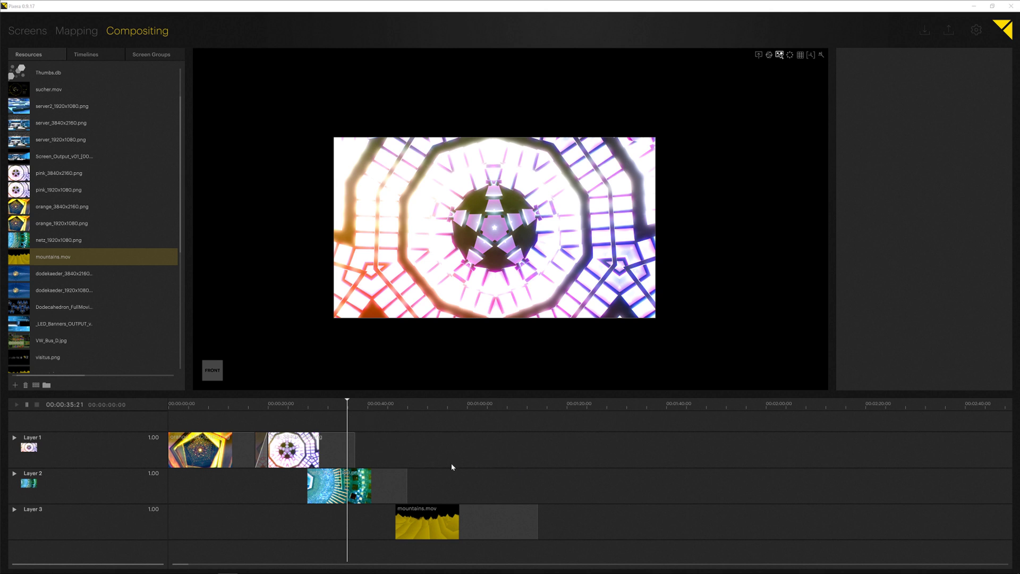
# Step: Move the playhead back to about 30 seconds and select the netz clip on Layer 2
pyautogui.click(323, 405)
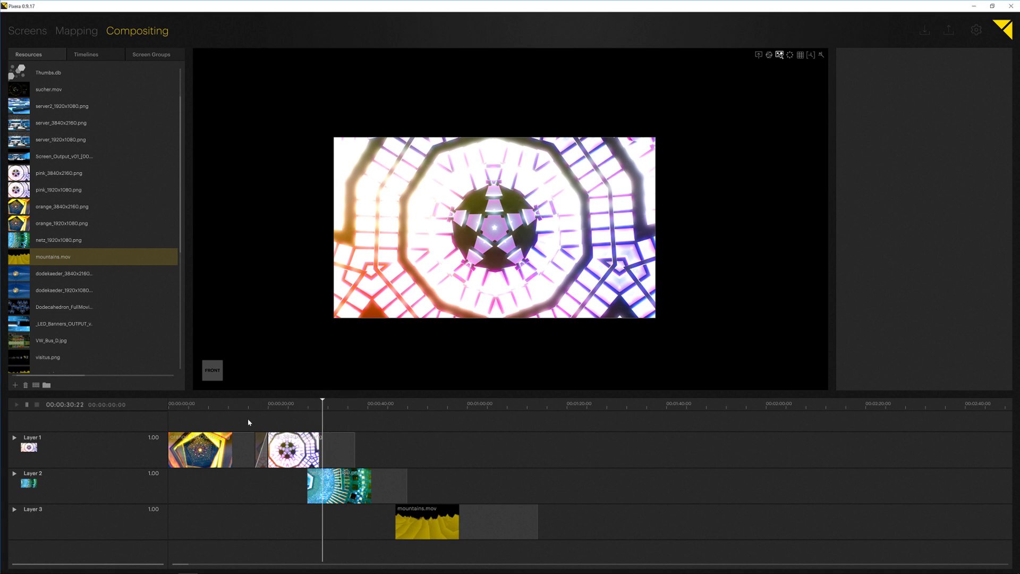
pyautogui.click(281, 440)
pyautogui.click(228, 446)
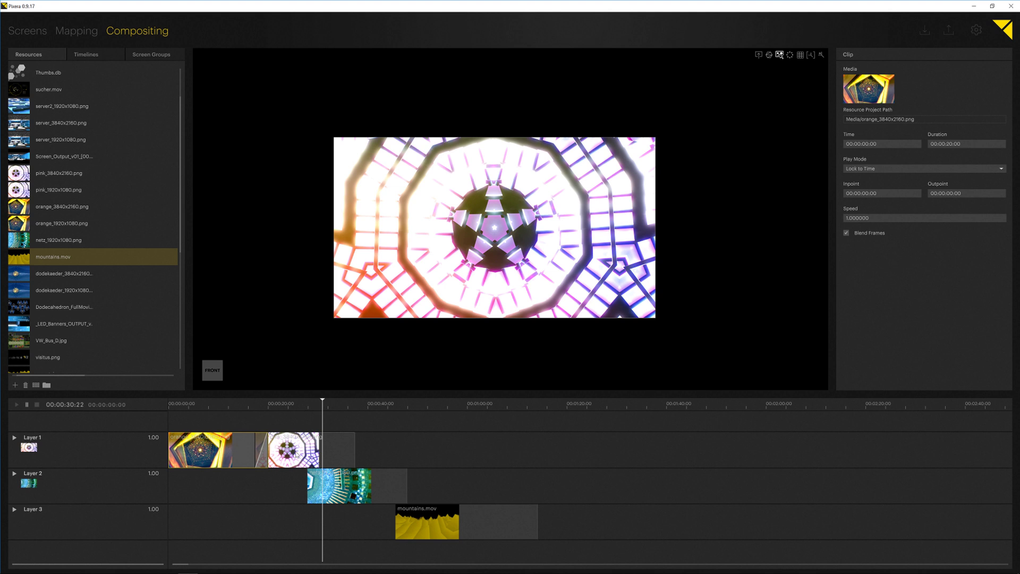
pyautogui.click(333, 481)
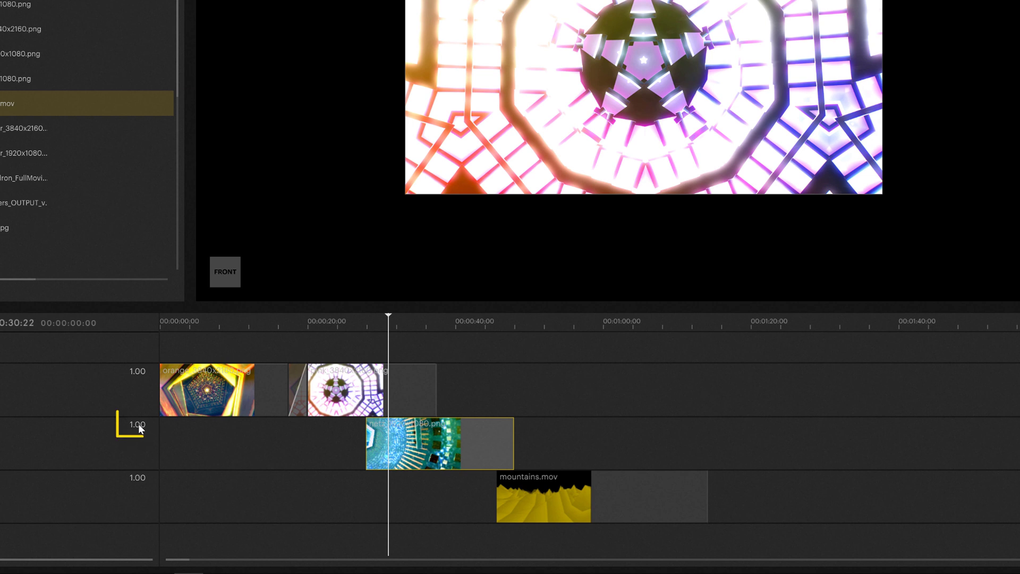
# Step: Scrub Layer 2's opacity value down with the playhead over the netz clip
pyautogui.moveTo(135, 469)
pyautogui.mouseDown()
pyautogui.moveTo(135, 490)
pyautogui.moveTo(139, 388)
pyautogui.moveTo(135, 471)
pyautogui.mouseUp()
pyautogui.moveTo(439, 323); pyautogui.dragTo(452, 324)
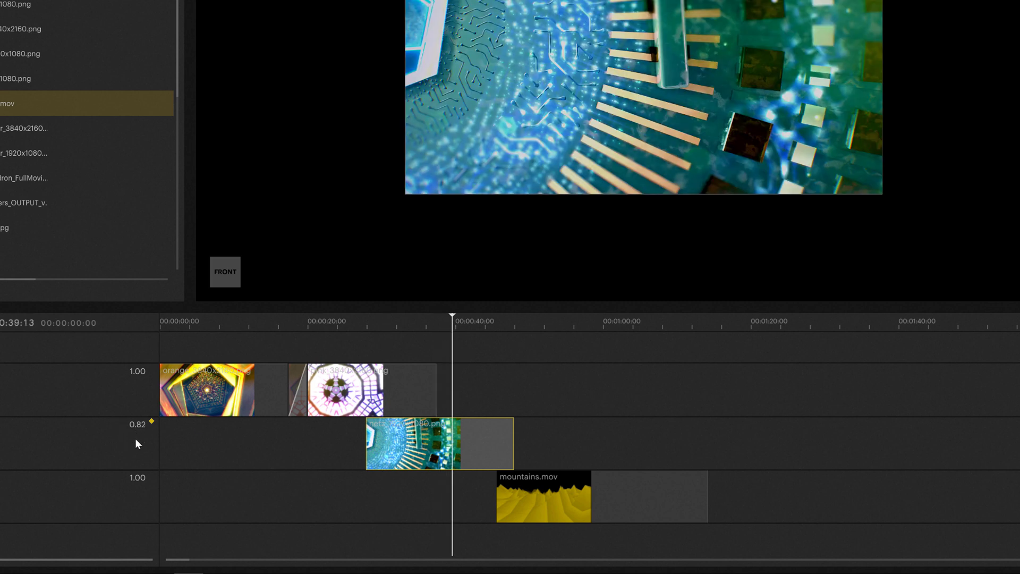
pyautogui.moveTo(135, 439)
pyautogui.mouseDown()
pyautogui.moveTo(120, 530)
pyautogui.moveTo(132, 413)
pyautogui.moveTo(113, 557)
pyautogui.moveTo(119, 458)
pyautogui.moveTo(119, 470)
pyautogui.moveTo(135, 442)
pyautogui.mouseUp()
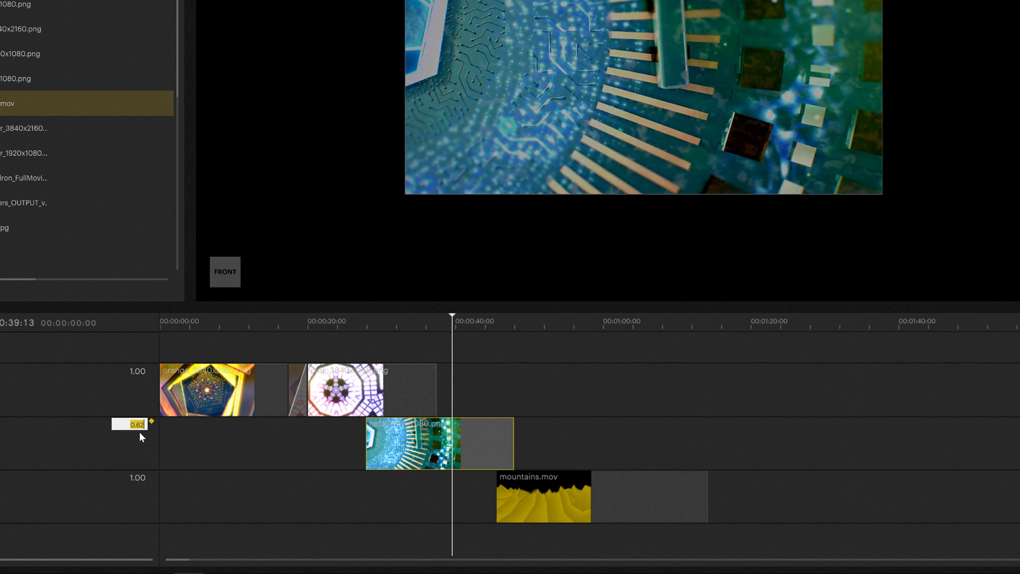
# Step: Commit Layer 2's opacity at 0.20 and store it as a keyframe on the netz clip
pyautogui.press('Return')
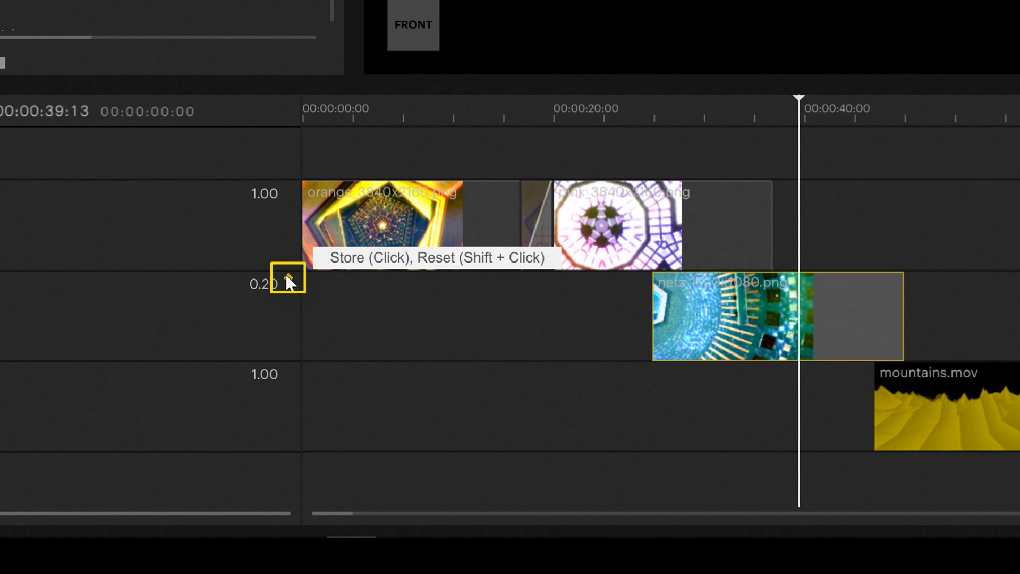
pyautogui.click(286, 276)
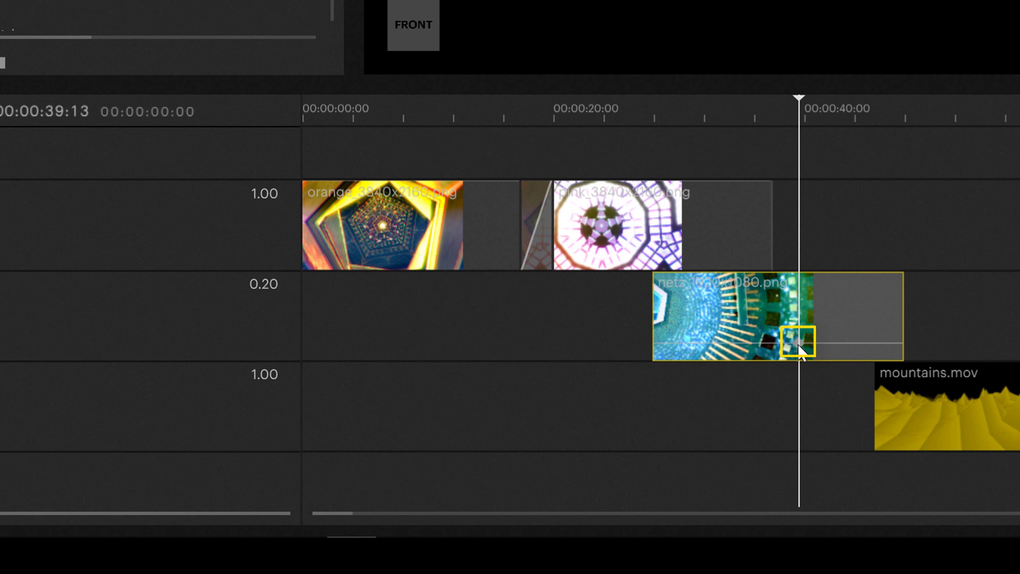
pyautogui.click(799, 344)
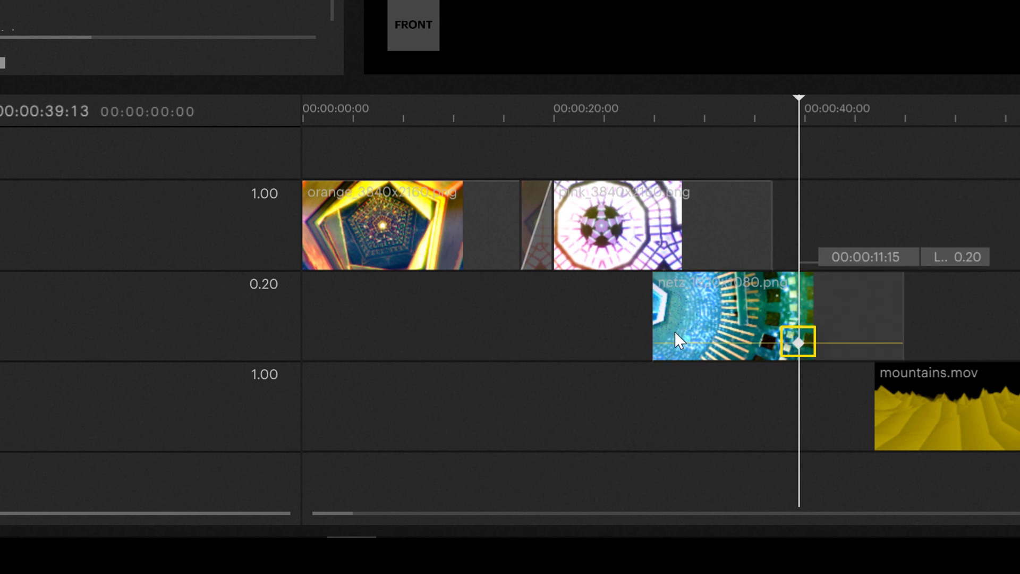
pyautogui.click(850, 338)
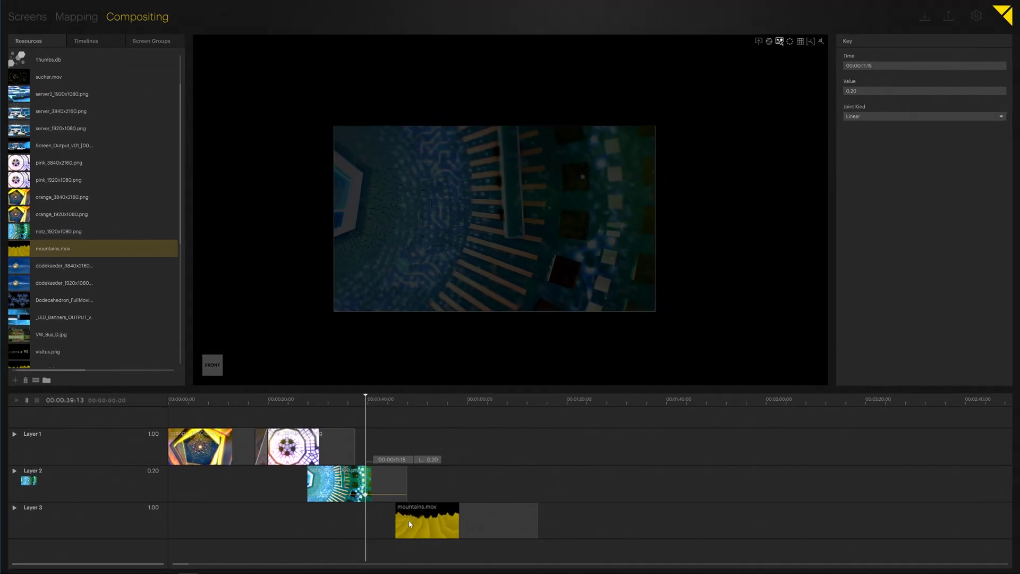
# Step: Start mountains.mov about a second earlier on Layer 3
pyautogui.moveTo(899, 417); pyautogui.dragTo(873, 416)
pyautogui.moveTo(394, 524); pyautogui.dragTo(389, 524)
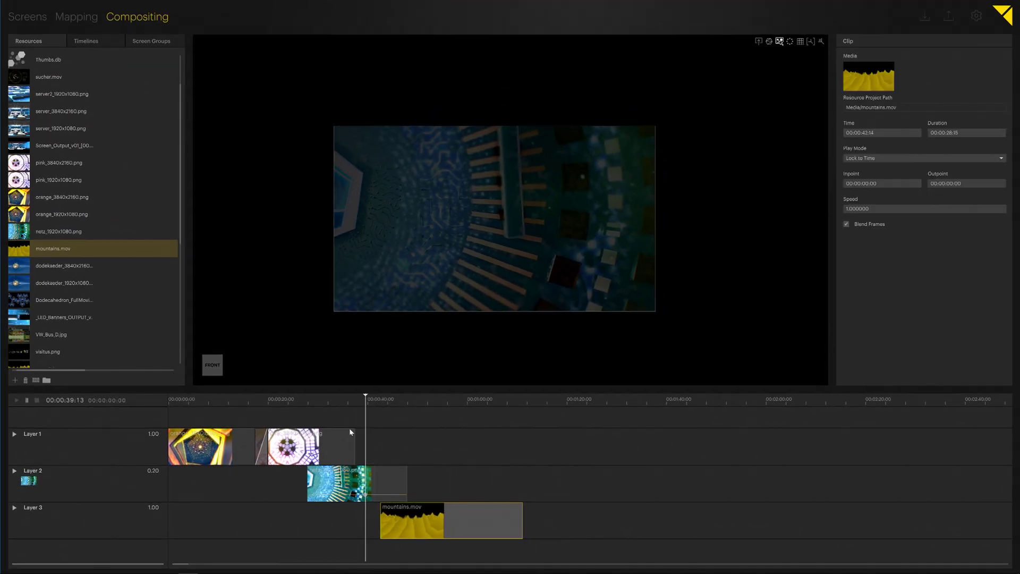
pyautogui.click(367, 399)
pyautogui.moveTo(367, 399)
pyautogui.mouseDown()
pyautogui.moveTo(396, 400)
pyautogui.moveTo(361, 399)
pyautogui.mouseUp()
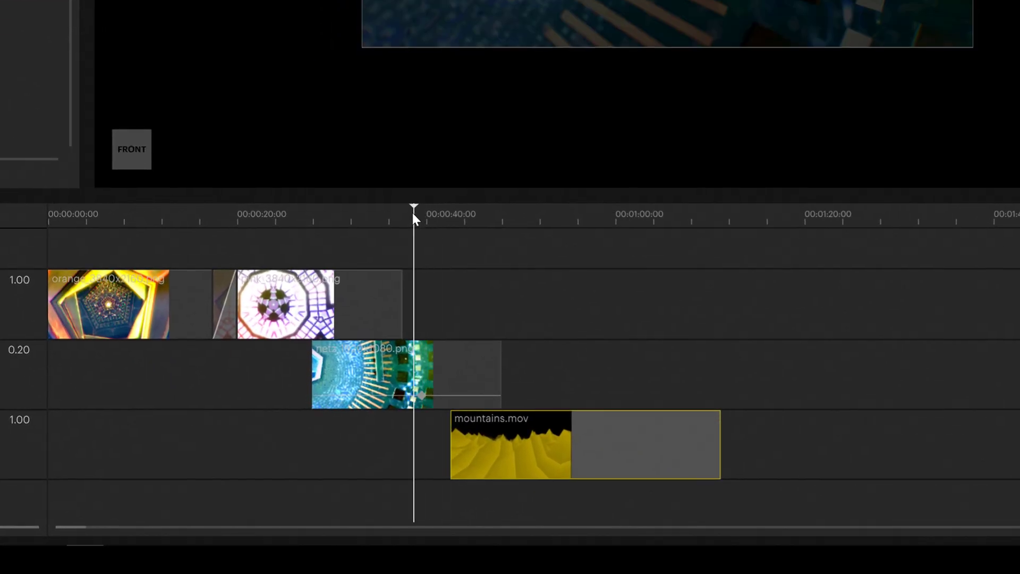
# Step: Add a keyframe near the netz clip's end and pull its opacity down to 0.00
pyautogui.moveTo(412, 212); pyautogui.dragTo(418, 213)
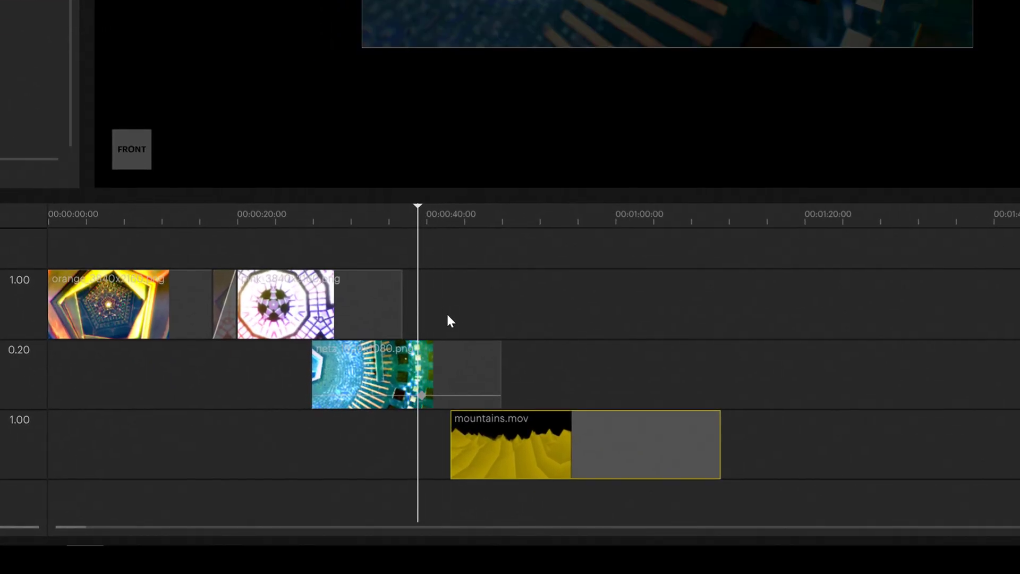
pyautogui.click(462, 397)
pyautogui.moveTo(463, 397); pyautogui.dragTo(451, 343)
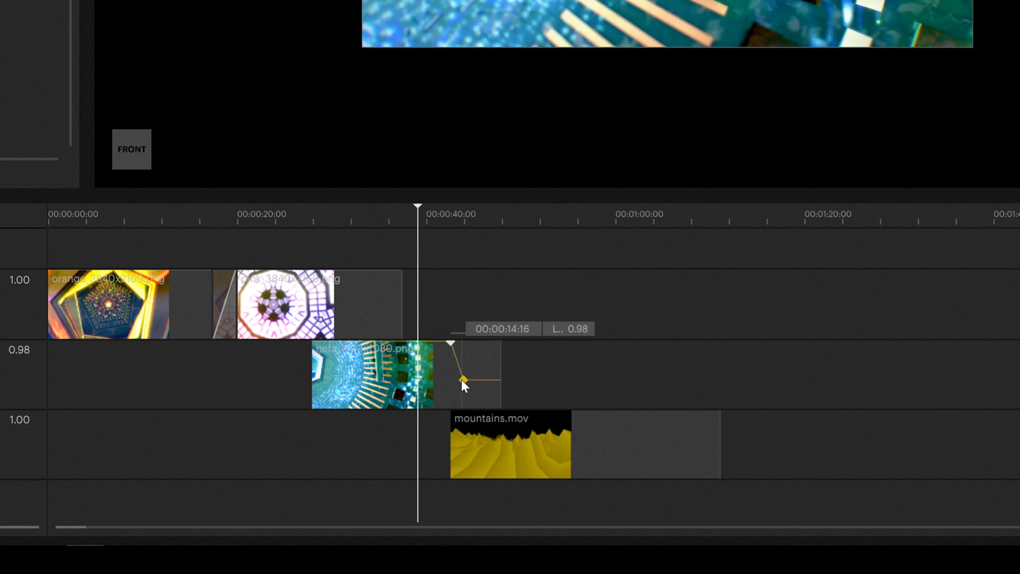
pyautogui.moveTo(463, 379); pyautogui.dragTo(468, 416)
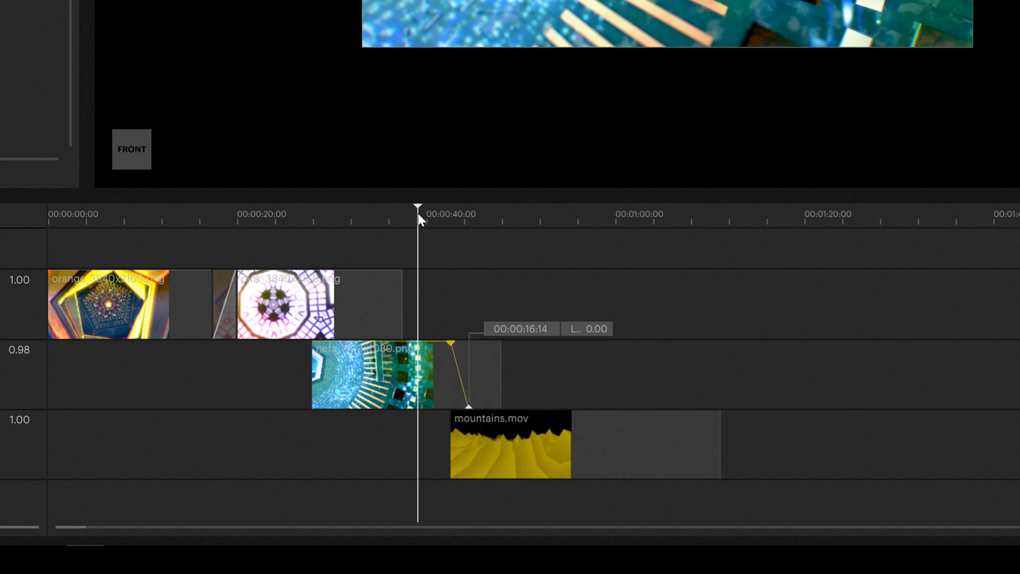
pyautogui.moveTo(416, 211); pyautogui.dragTo(422, 212)
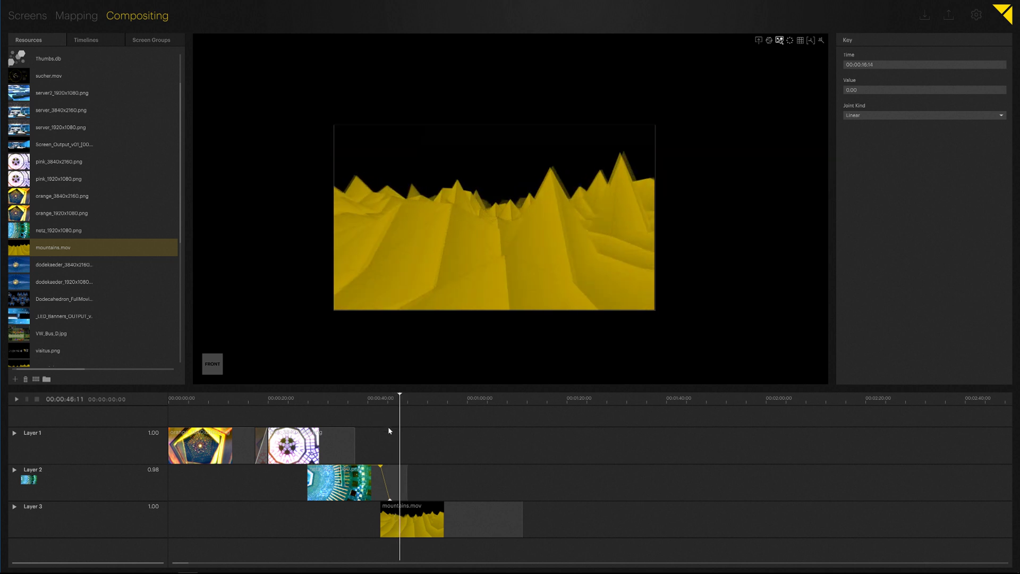
# Step: Add mountains.mov opacity keyframes at 0.23, 0.70 and another at 00:00:20:04
pyautogui.click(435, 519)
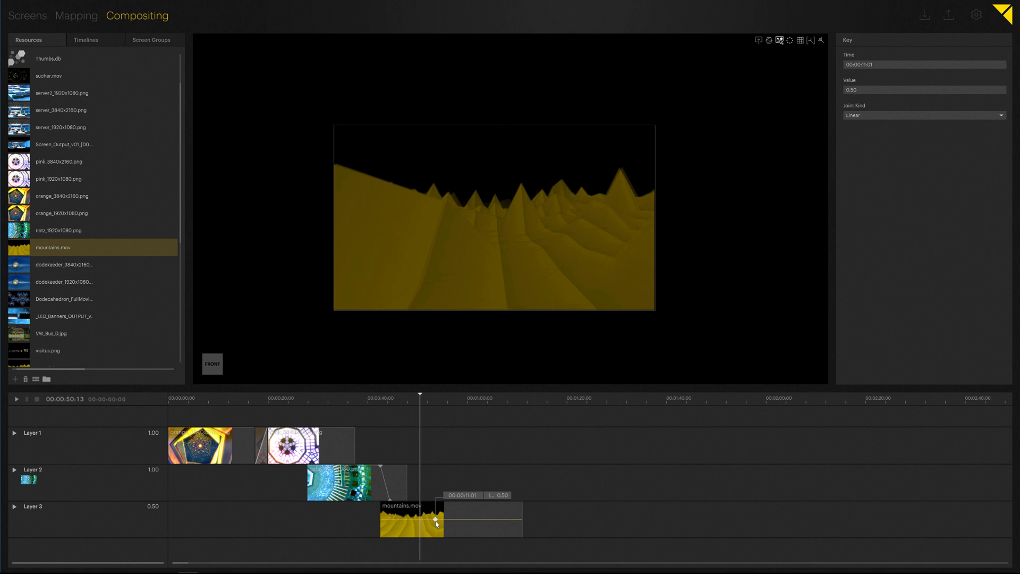
pyautogui.moveTo(436, 523); pyautogui.dragTo(485, 527)
pyautogui.click(459, 530)
pyautogui.click(481, 512)
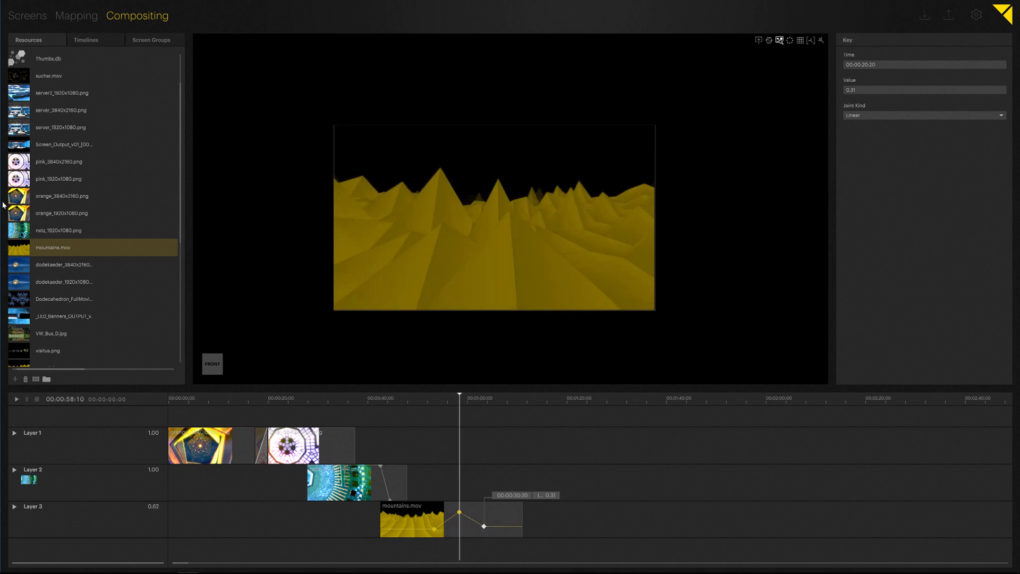
pyautogui.click(16, 230)
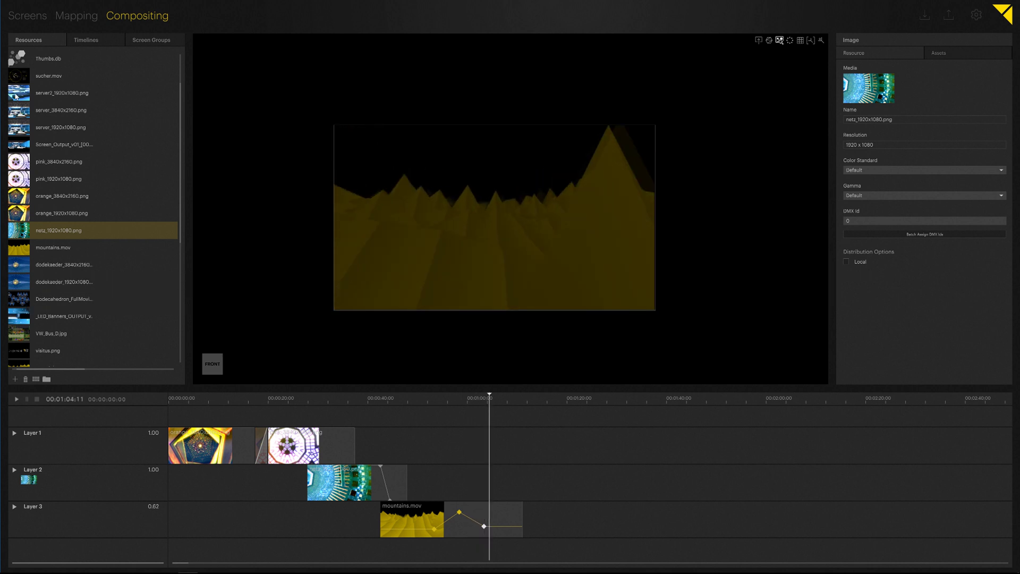
# Step: Drag sucher.mov from Resources onto Layer 2, placing it just after the netz clip
pyautogui.moveTo(17, 75); pyautogui.dragTo(531, 477)
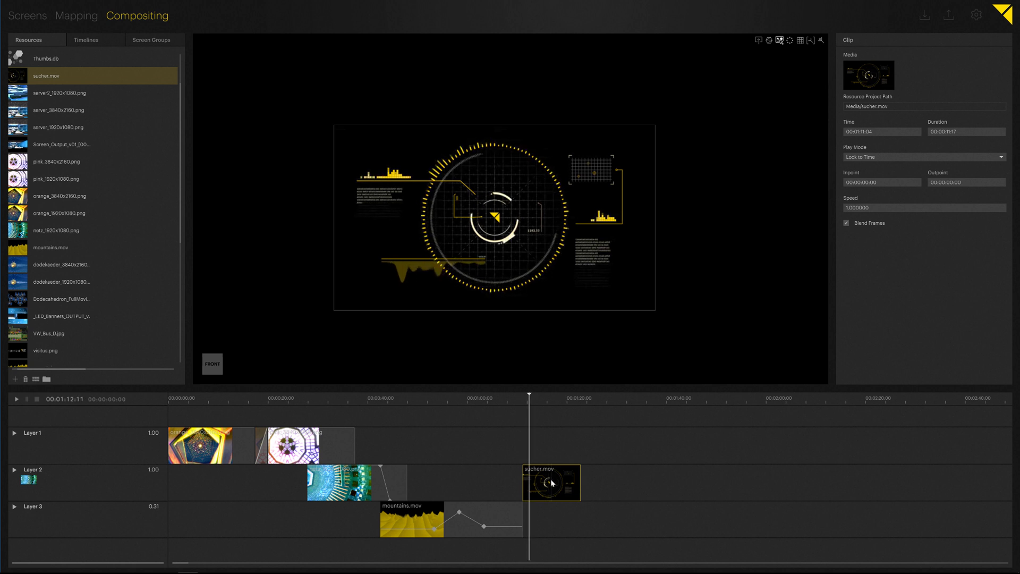
pyautogui.moveTo(552, 483); pyautogui.dragTo(602, 475)
pyautogui.click(432, 401)
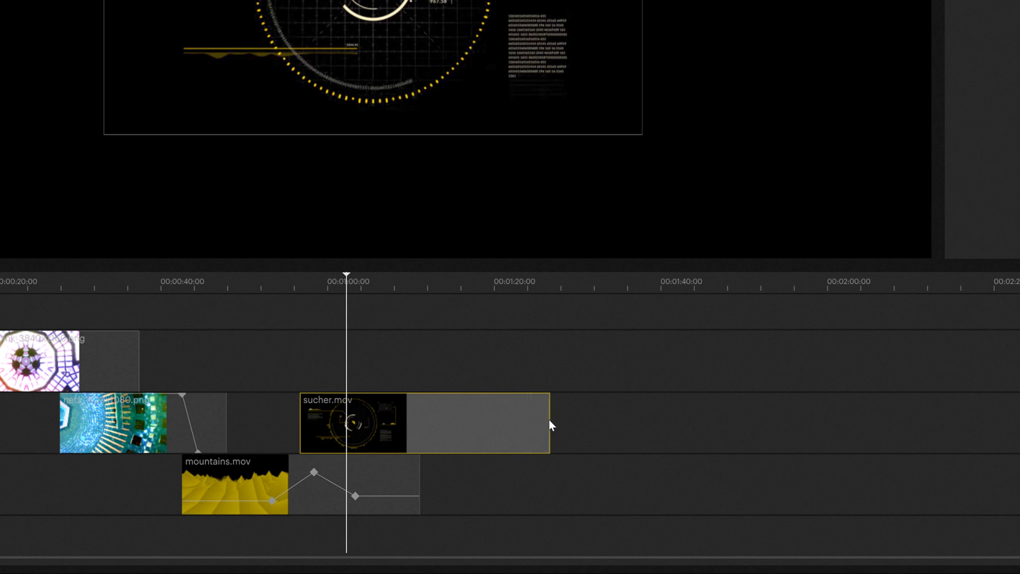
# Step: Stretch sucher.mov, then size it back to its resource duration and nudge it slightly
pyautogui.moveTo(549, 424); pyautogui.dragTo(798, 423)
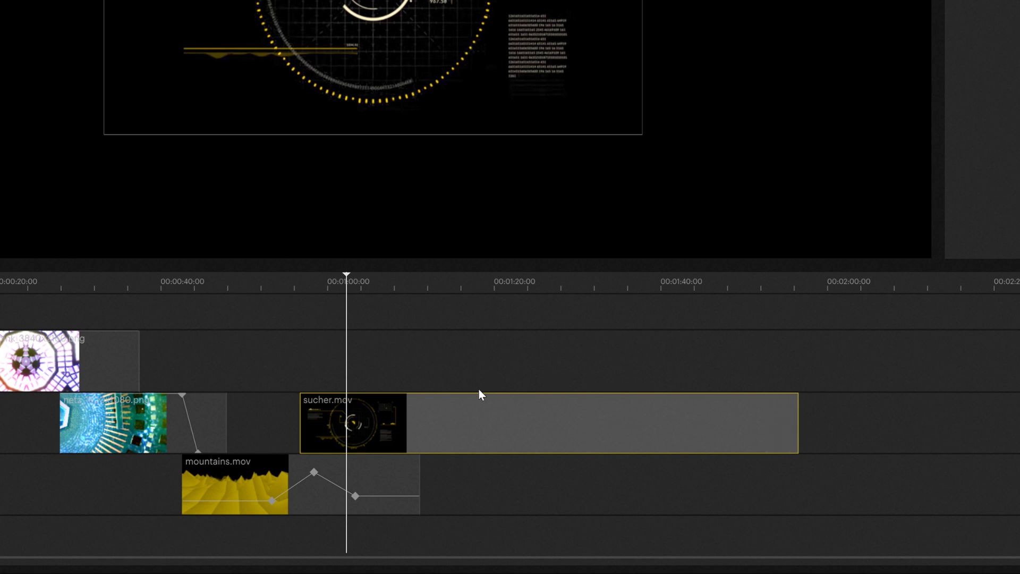
pyautogui.rightClick(379, 427)
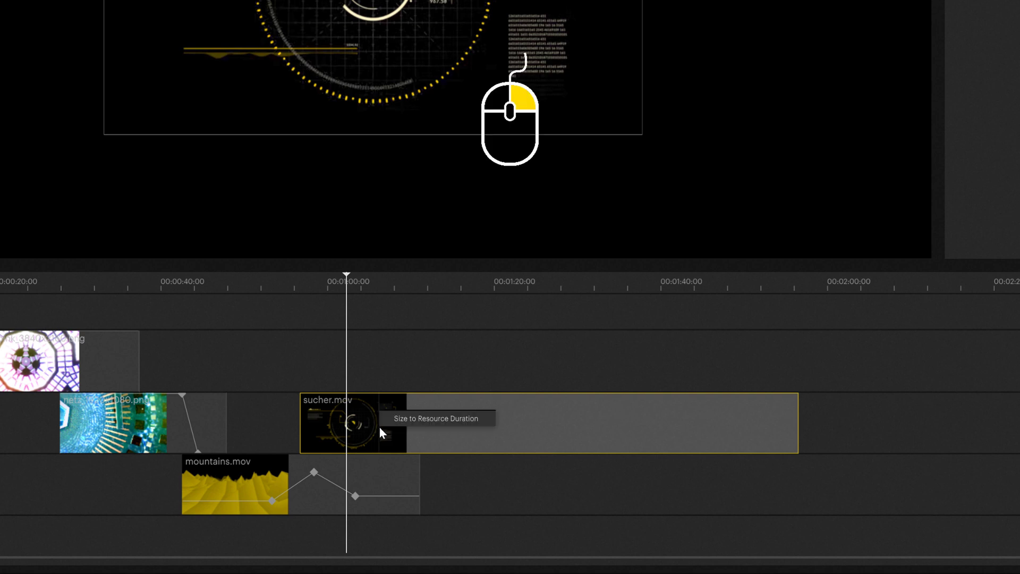
pyautogui.click(423, 419)
pyautogui.moveTo(375, 416)
pyautogui.mouseDown()
pyautogui.moveTo(385, 417)
pyautogui.moveTo(366, 418)
pyautogui.mouseUp()
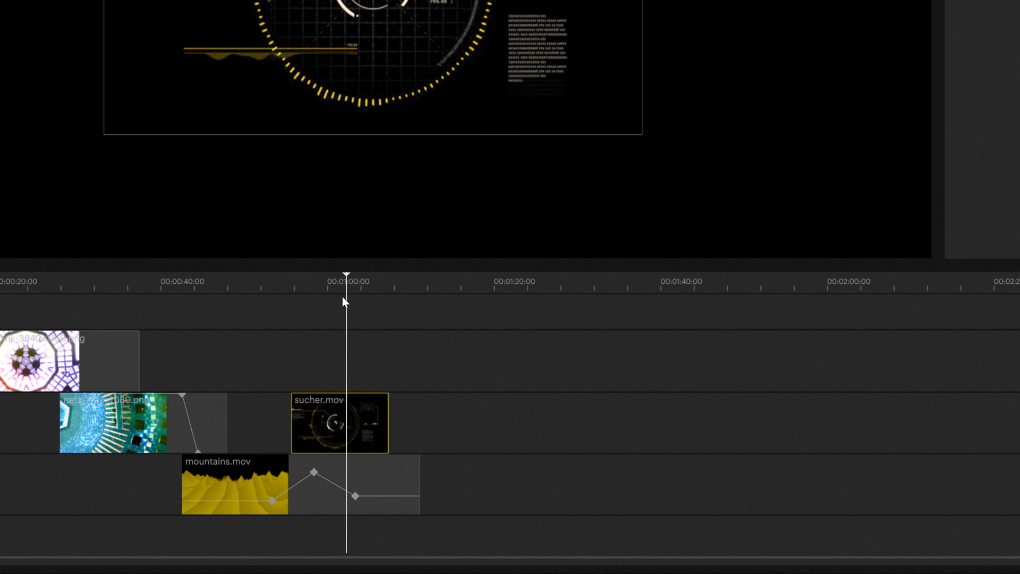
# Step: Shift sucher.mov slightly later on Layer 2 and shrink the height of all layer rows
pyautogui.moveTo(339, 281)
pyautogui.mouseDown()
pyautogui.moveTo(320, 280)
pyautogui.moveTo(339, 286)
pyautogui.mouseUp()
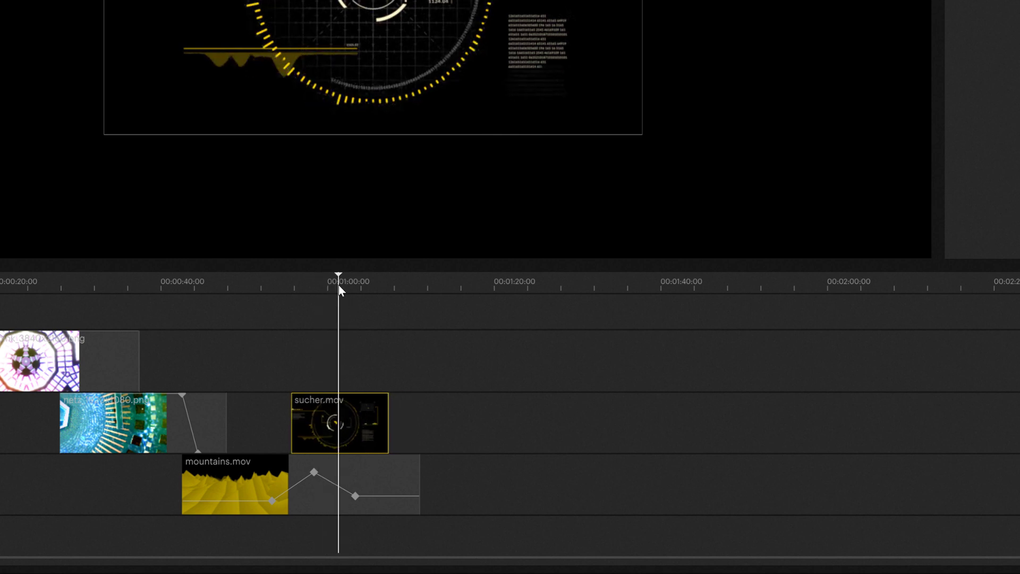
pyautogui.moveTo(304, 421); pyautogui.dragTo(317, 422)
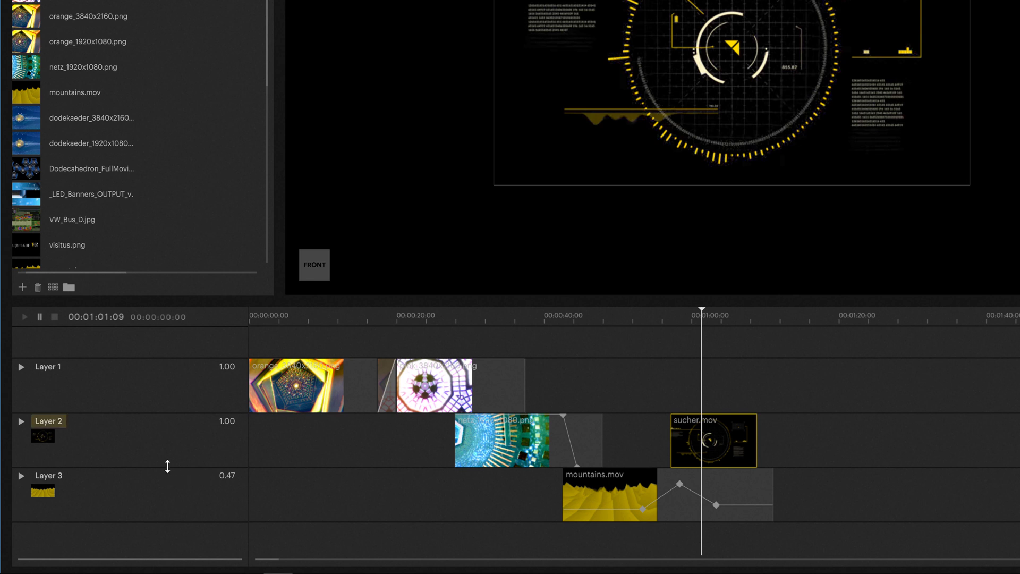
pyautogui.moveTo(167, 466)
pyautogui.mouseDown()
pyautogui.moveTo(170, 432)
pyautogui.moveTo(163, 461)
pyautogui.mouseUp()
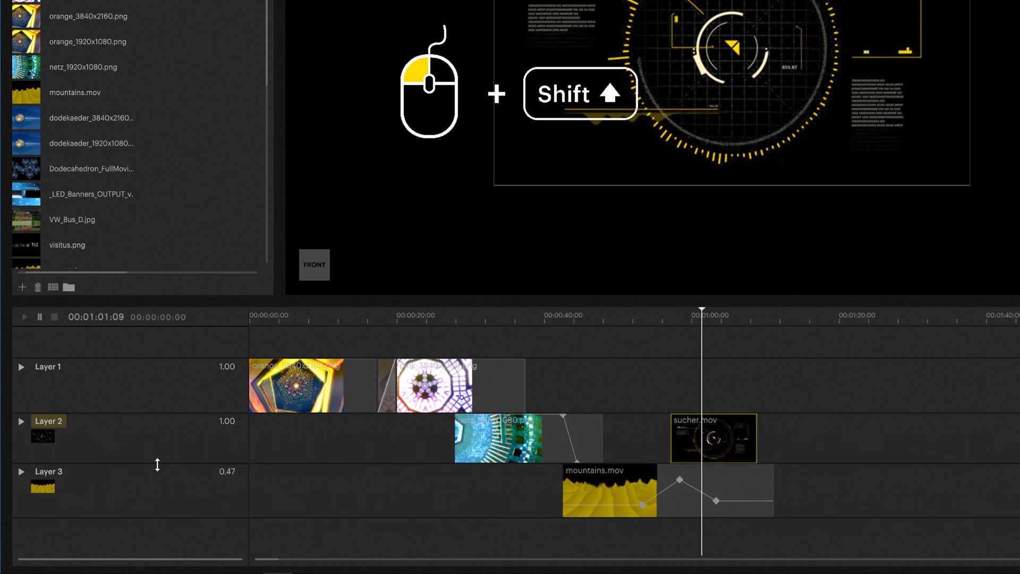
pyautogui.keyDown('shift'); pyautogui.moveTo(157, 465); pyautogui.dragTo(160, 433); pyautogui.keyUp('shift')
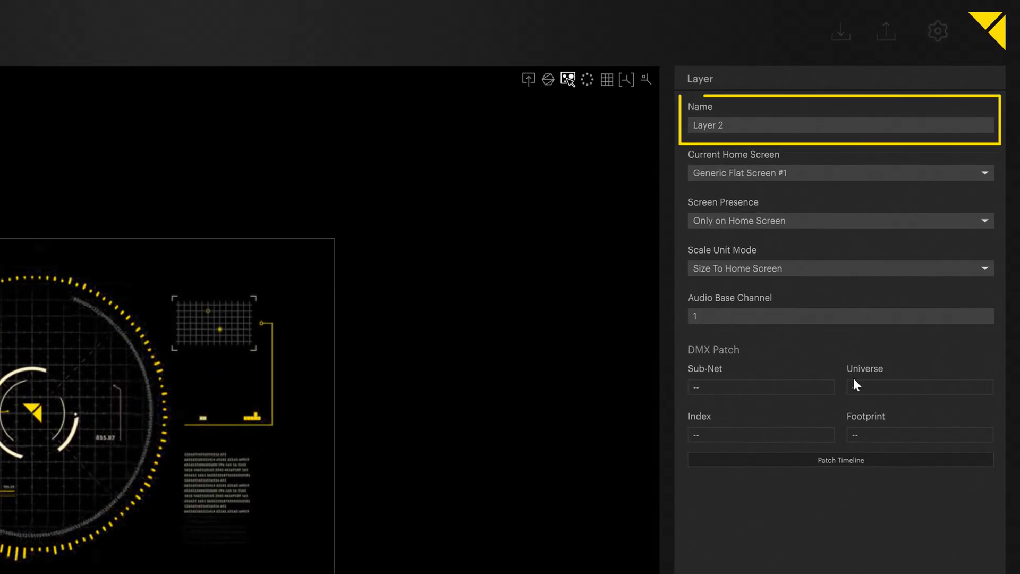
# Step: Enter 'New Name' in Layer 2's Name field, then reselect the renamed layer
pyautogui.click(738, 126)
pyautogui.write('New Nam')
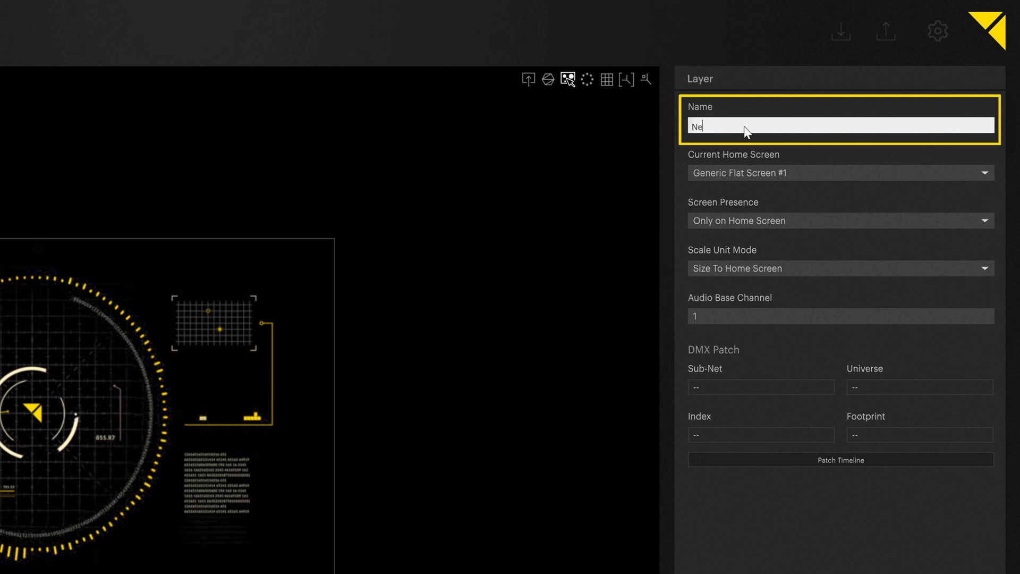
pyautogui.write('e')
pyautogui.press('Return')
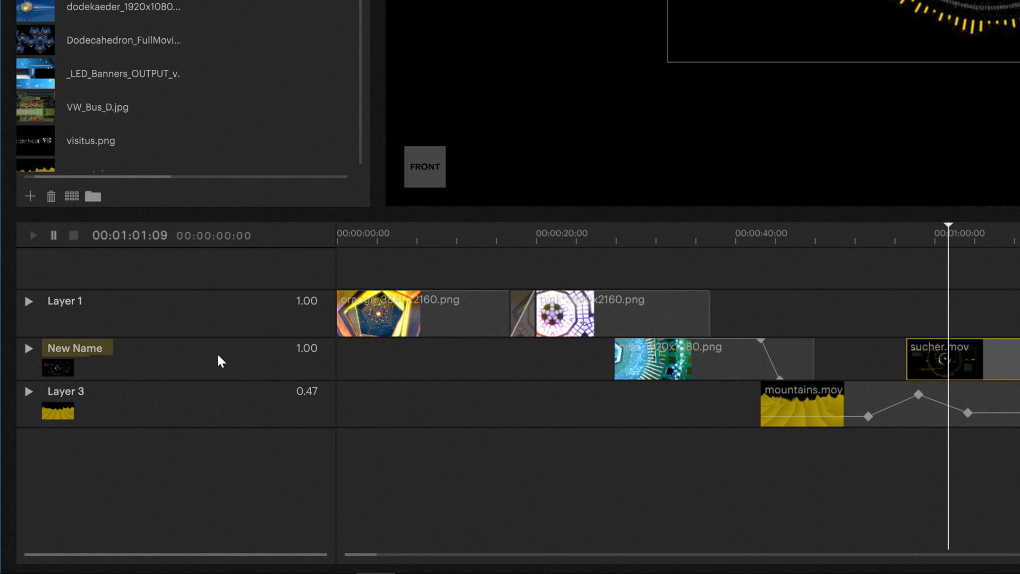
pyautogui.click(159, 313)
pyautogui.click(168, 356)
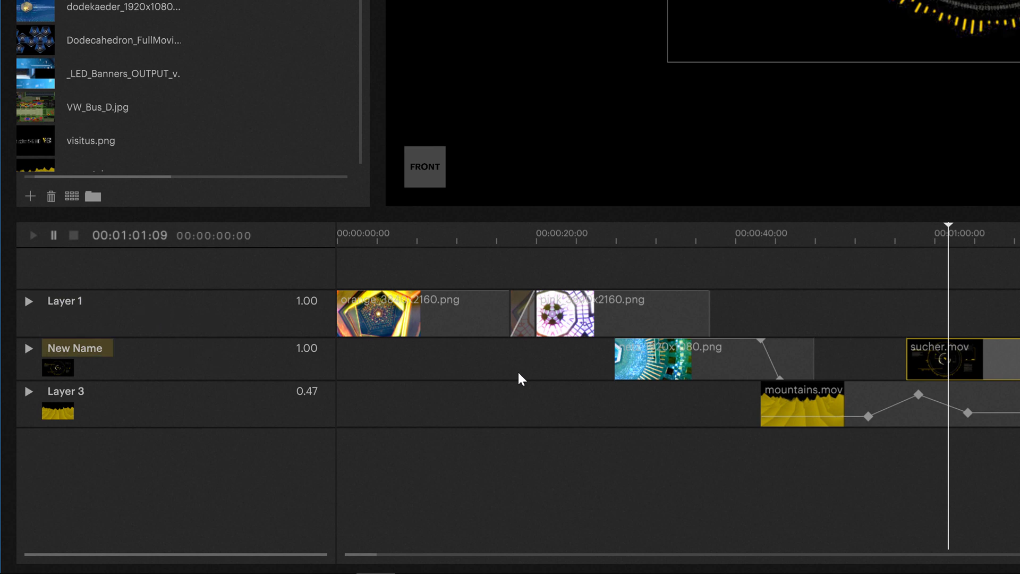